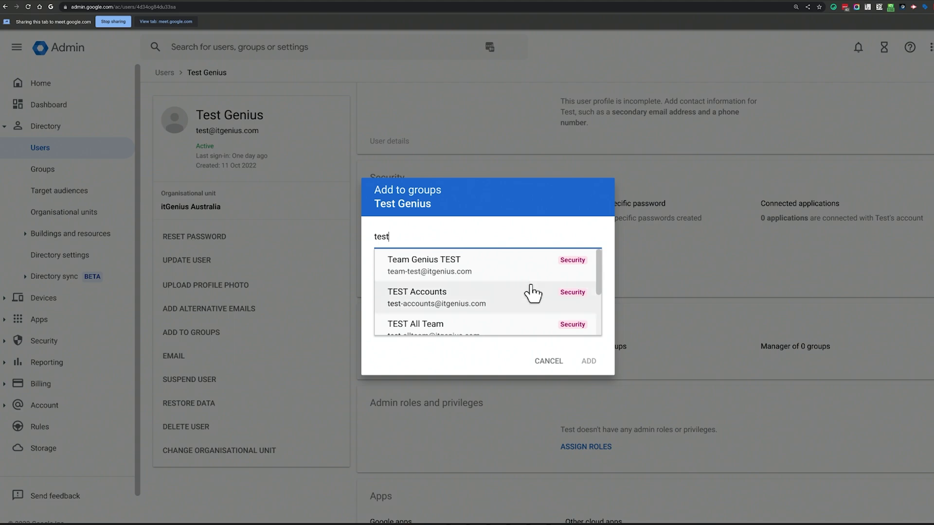
# Add Test Genius to the TEST Exec group from the group suggestions
pyautogui.click(502, 325)
pyautogui.click(589, 361)
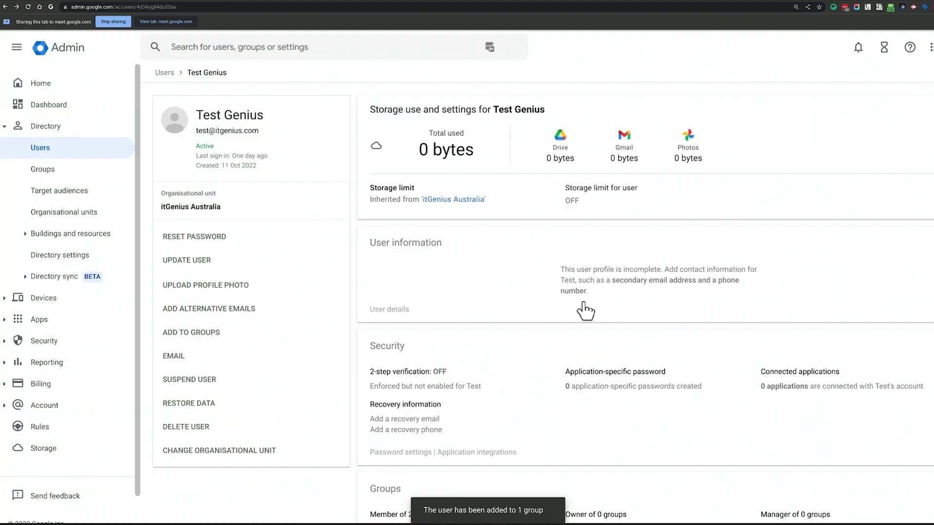
pyautogui.scroll(-5, 585, 310)
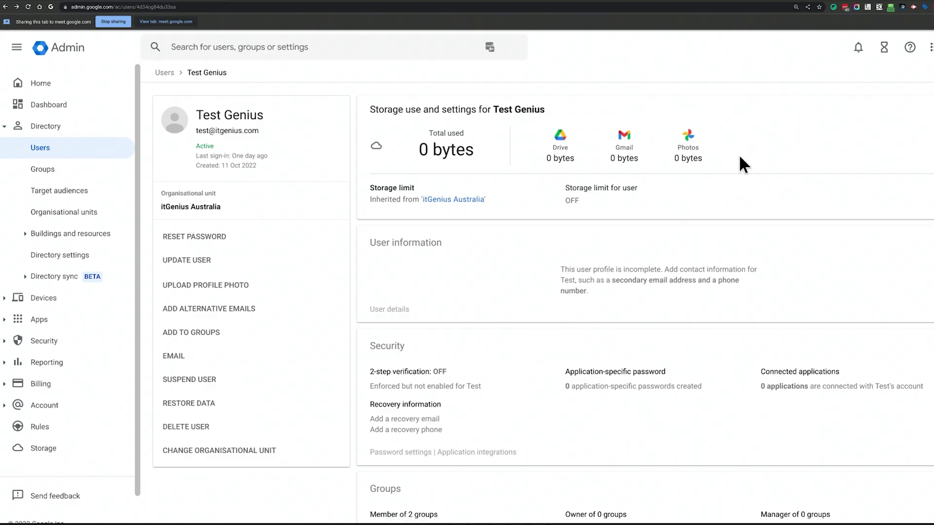
# Suspend the Test Genius account and confirm the suspension
pyautogui.click(244, 383)
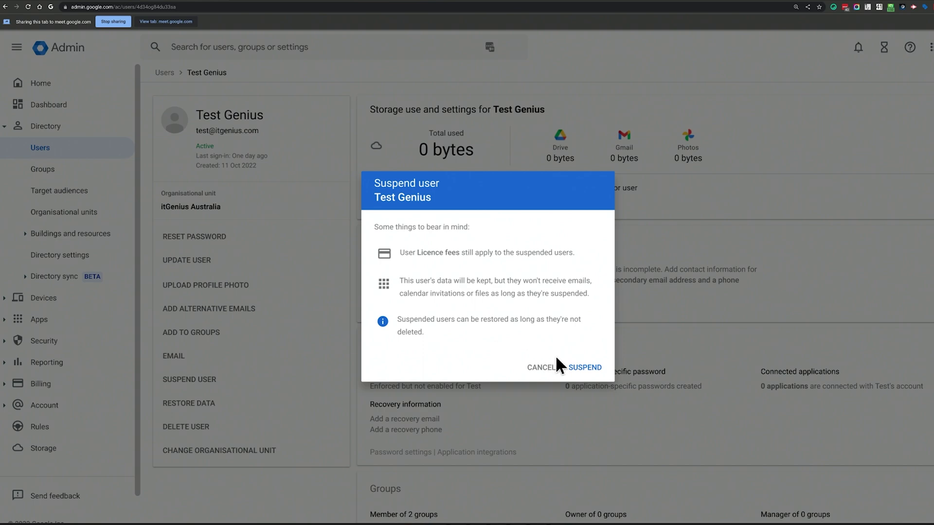
pyautogui.click(586, 372)
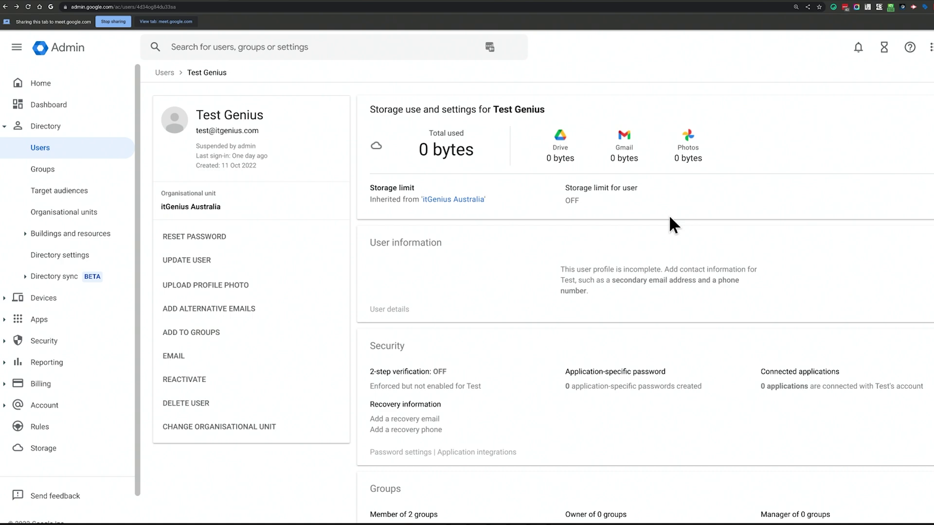
pyautogui.scroll(-6, 670, 217)
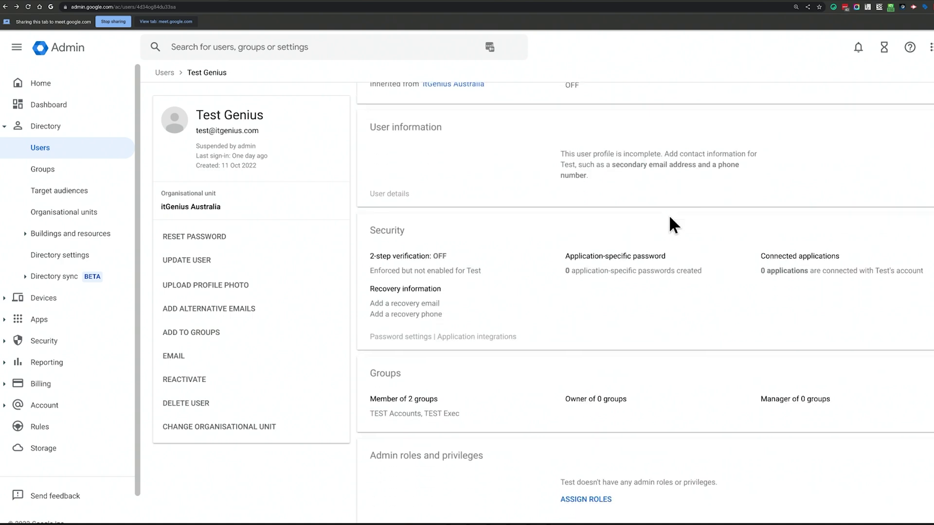
pyautogui.scroll(6, 669, 218)
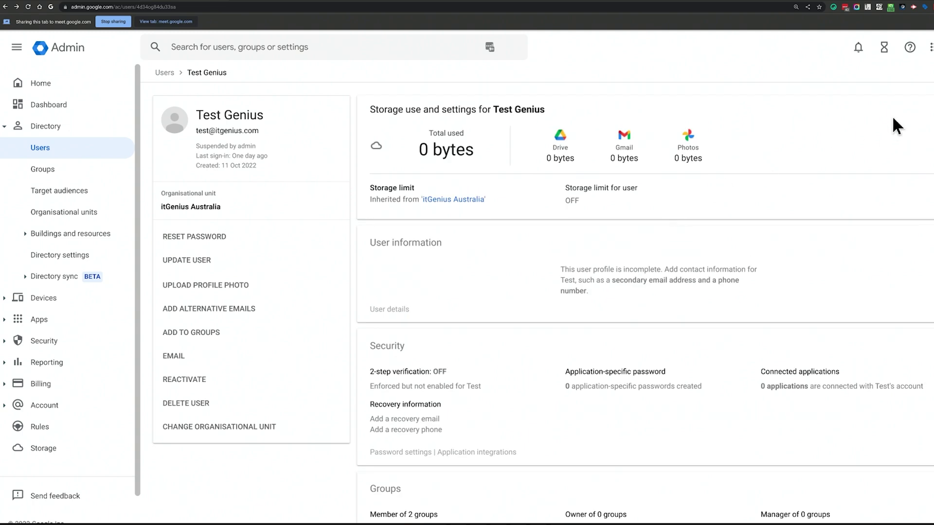
# Open Test Genius's Delete user options and review the email data migration setup page
pyautogui.click(199, 404)
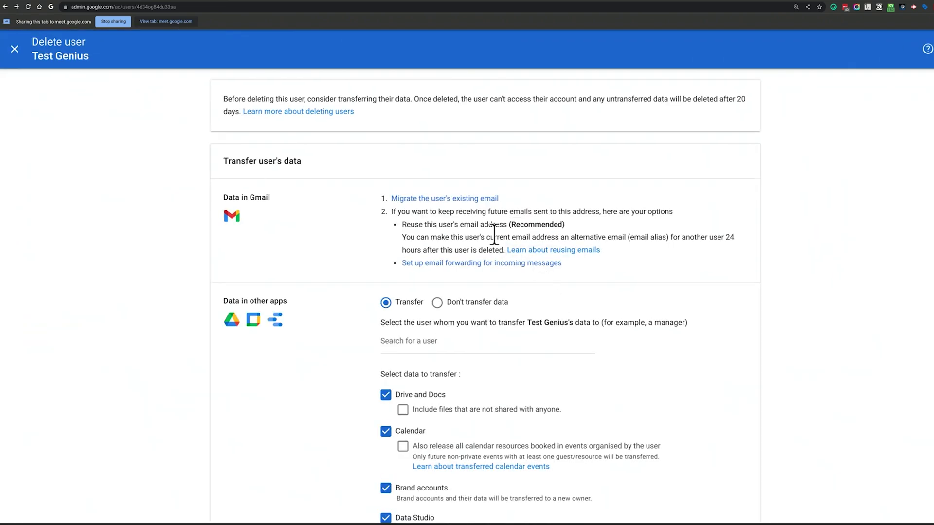
pyautogui.click(474, 199)
pyautogui.click(217, 23)
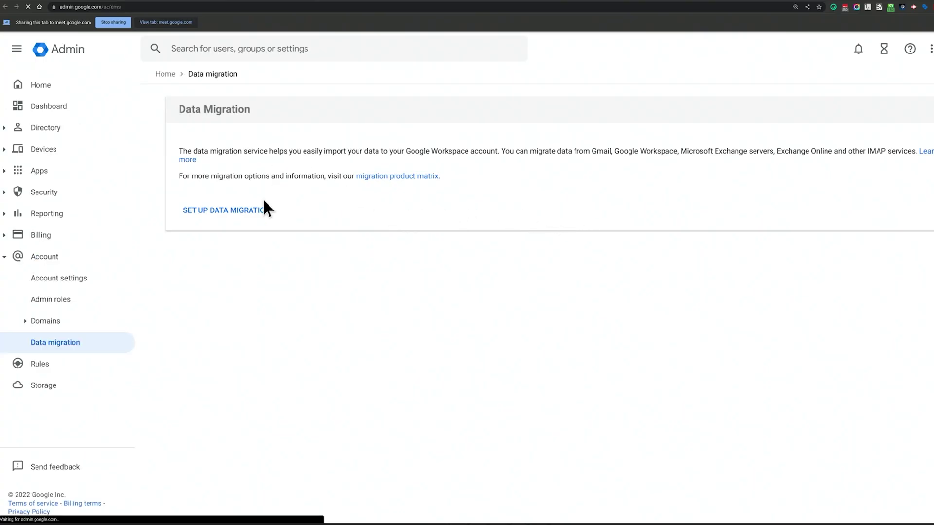
pyautogui.click(246, 212)
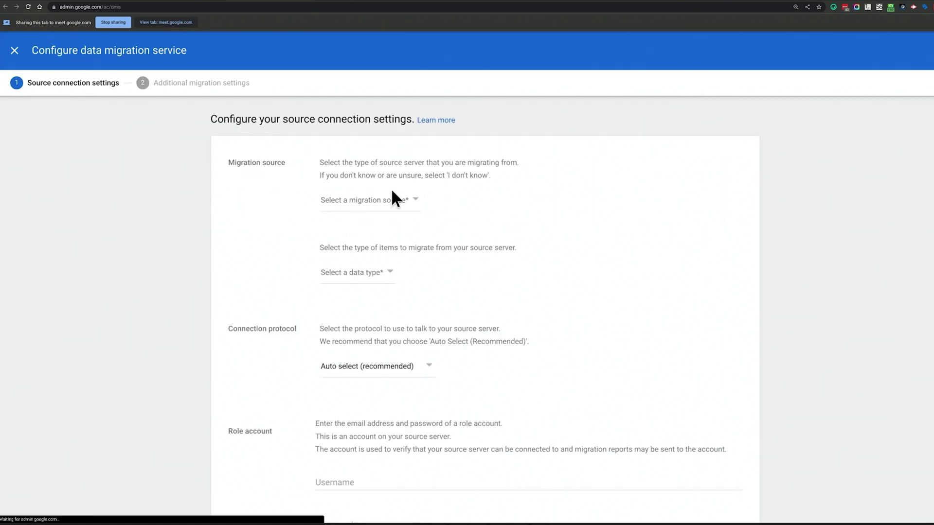
pyautogui.scroll(-3, 410, 211)
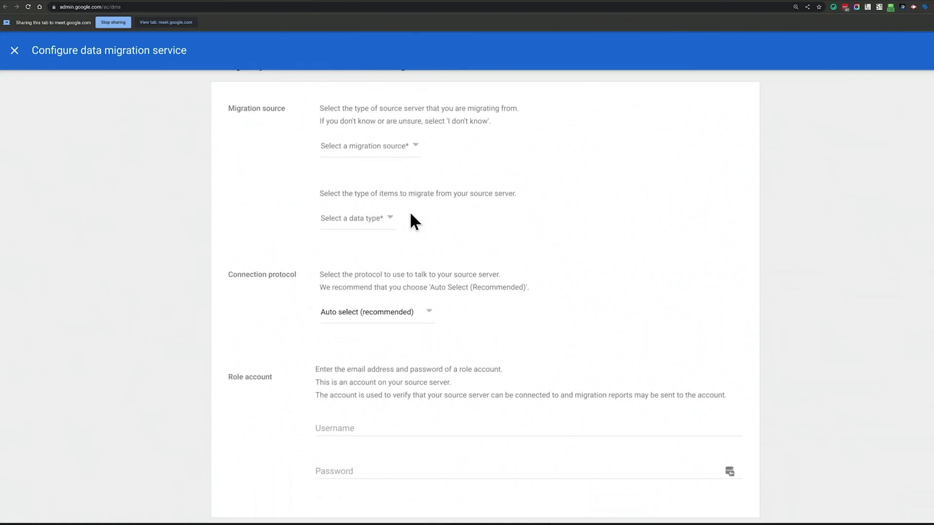
pyautogui.scroll(3, 380, 292)
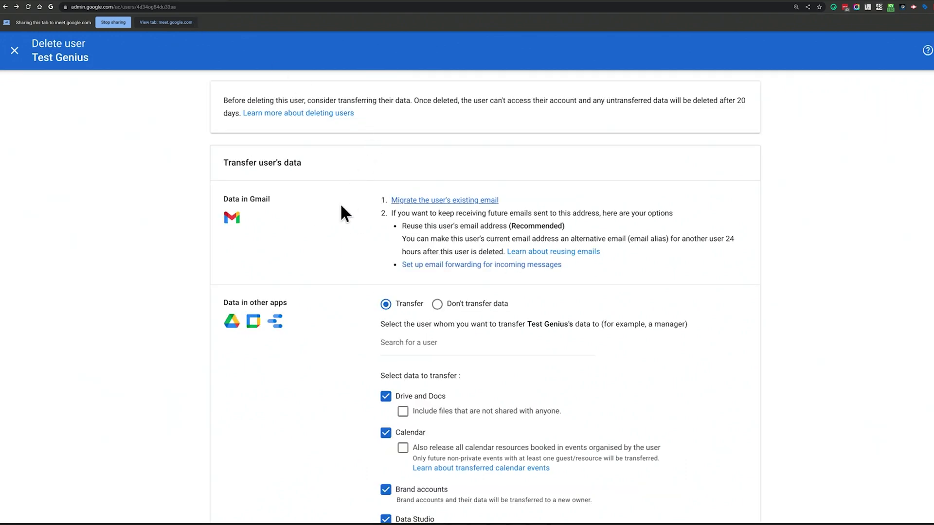
# Include unshared Drive files, calendar resource release, and unshared Data Studio assets in the transfer
pyautogui.scroll(-2, 341, 220)
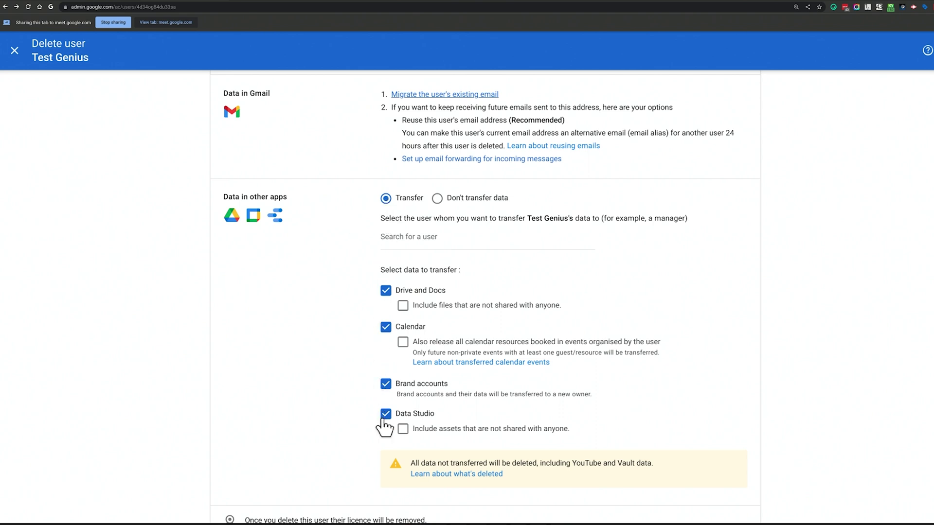
pyautogui.scroll(-1, 384, 425)
pyautogui.click(403, 269)
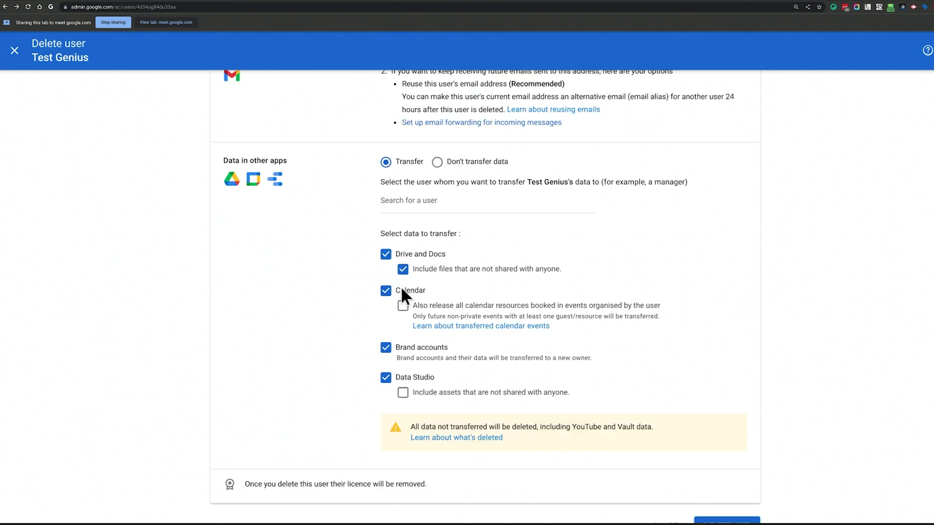
pyautogui.click(403, 306)
pyautogui.click(403, 392)
pyautogui.scroll(-1, 469, 359)
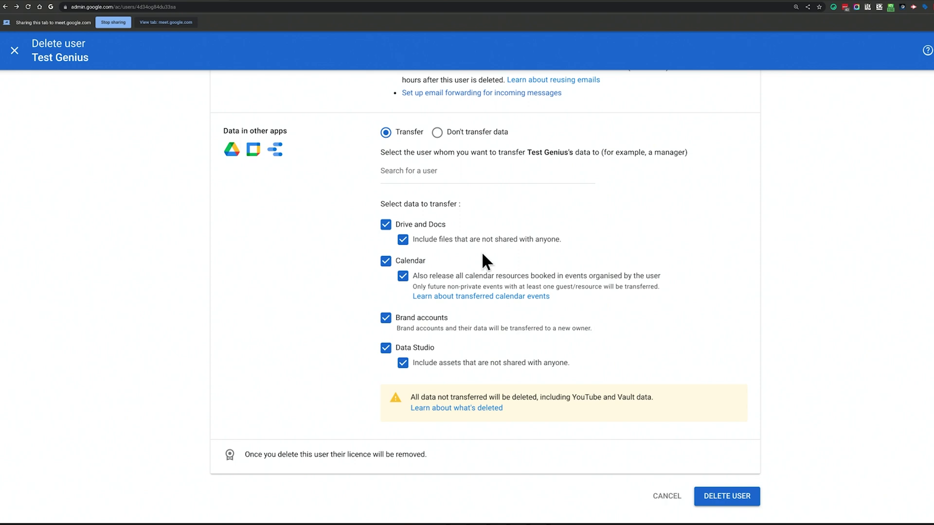
# Make itGenius Archive the data recipient, then delete Test Genius and acknowledge the notice
pyautogui.click(433, 170)
pyautogui.write('archi')
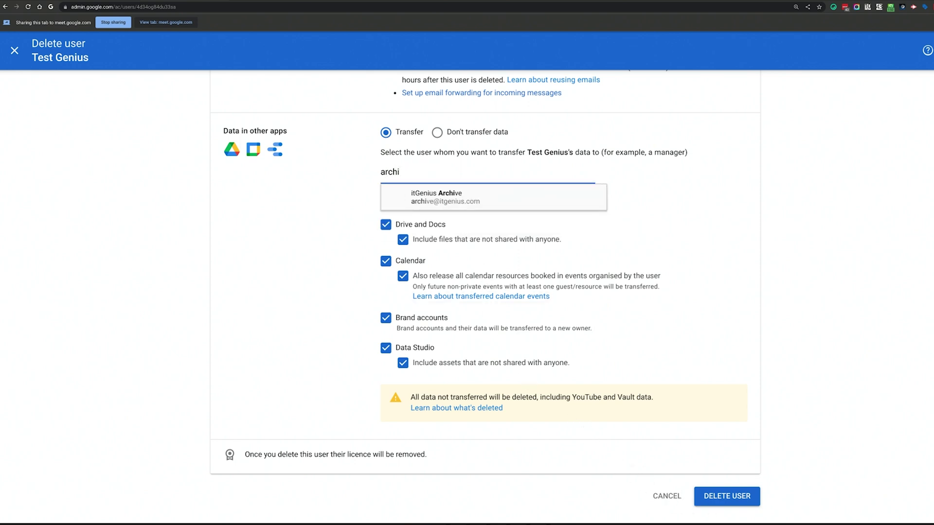
pyautogui.click(444, 199)
pyautogui.click(721, 495)
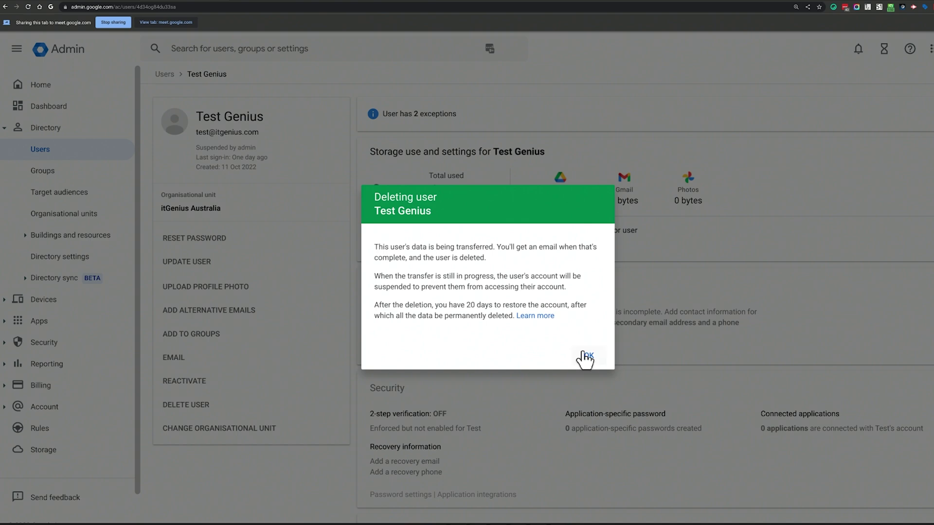
pyautogui.click(587, 357)
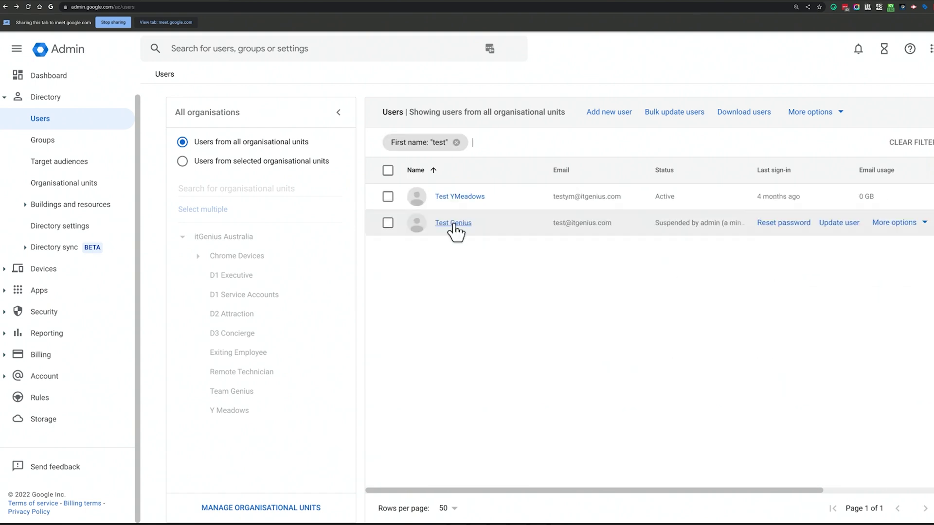
# Reopen the Test Genius user page and review the 'Data transfer failed' banner
pyautogui.click(453, 220)
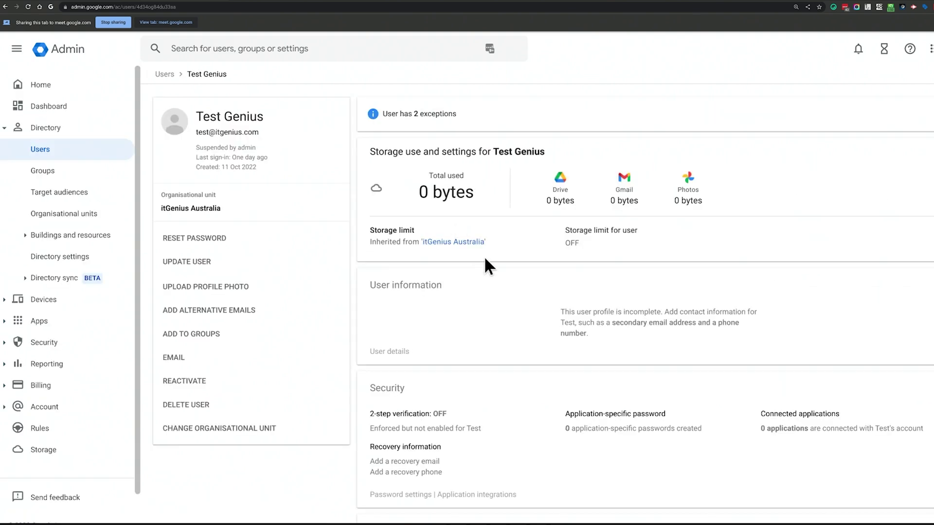
pyautogui.scroll(-7, 518, 355)
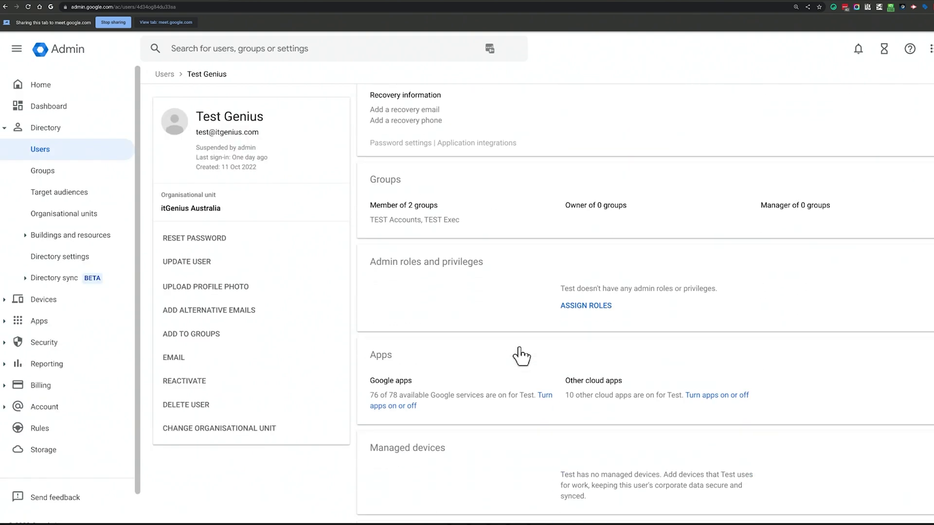
pyautogui.scroll(-3, 521, 358)
pyautogui.scroll(10, 522, 343)
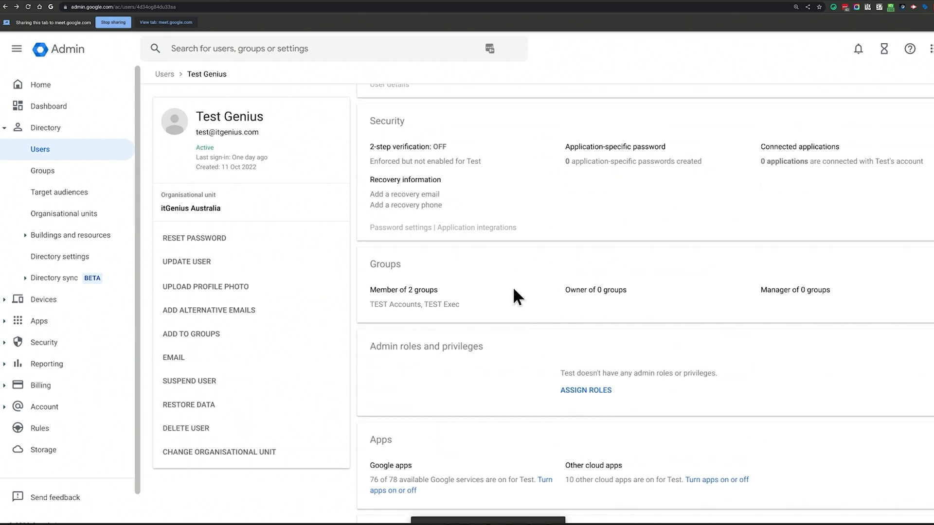
pyautogui.scroll(5, 513, 294)
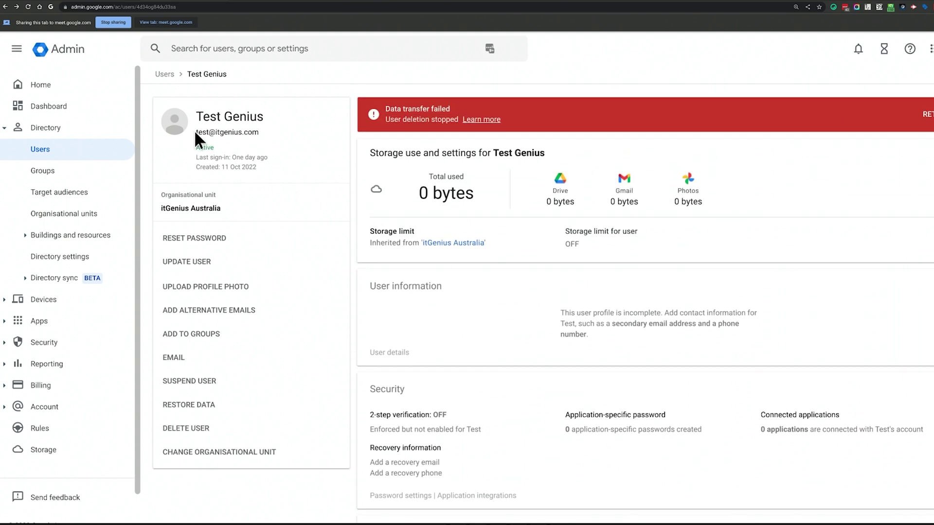
# Highlight 'test' in the user's email address, then return to the full Users list
pyautogui.moveTo(195, 129); pyautogui.dragTo(212, 130)
pyautogui.click(294, 138)
pyautogui.moveTo(184, 138); pyautogui.dragTo(212, 132)
pyautogui.click(286, 125)
pyautogui.click(45, 149)
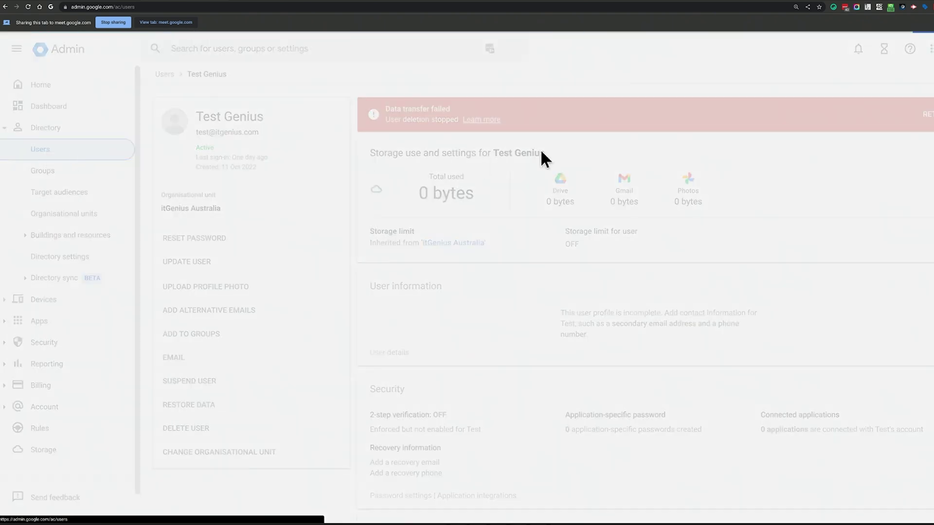
# Open the itGenius Excite user's full User information page
pyautogui.scroll(-7, 522, 258)
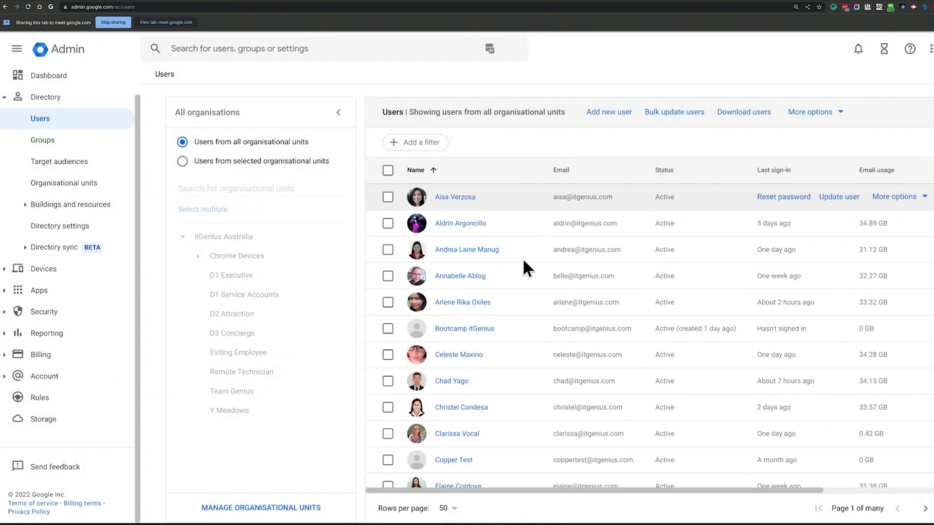
pyautogui.scroll(-2, 522, 257)
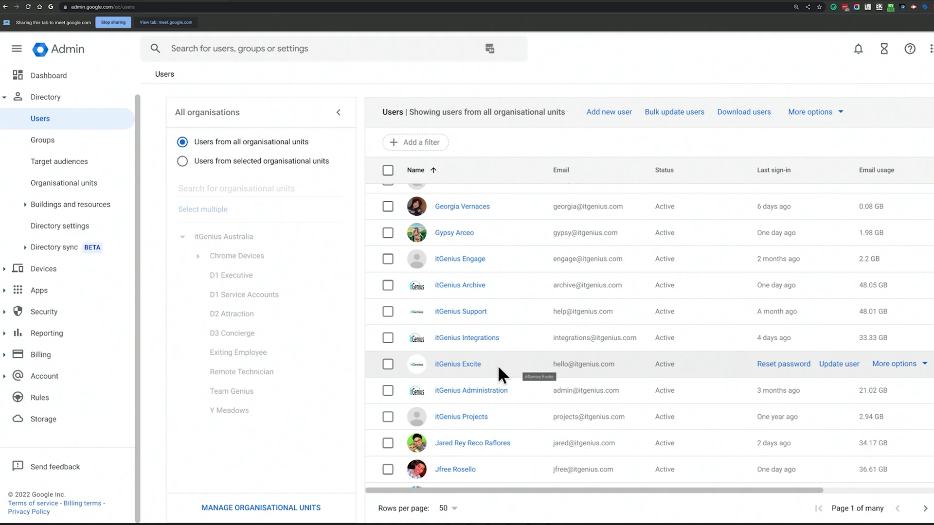
pyautogui.click(470, 365)
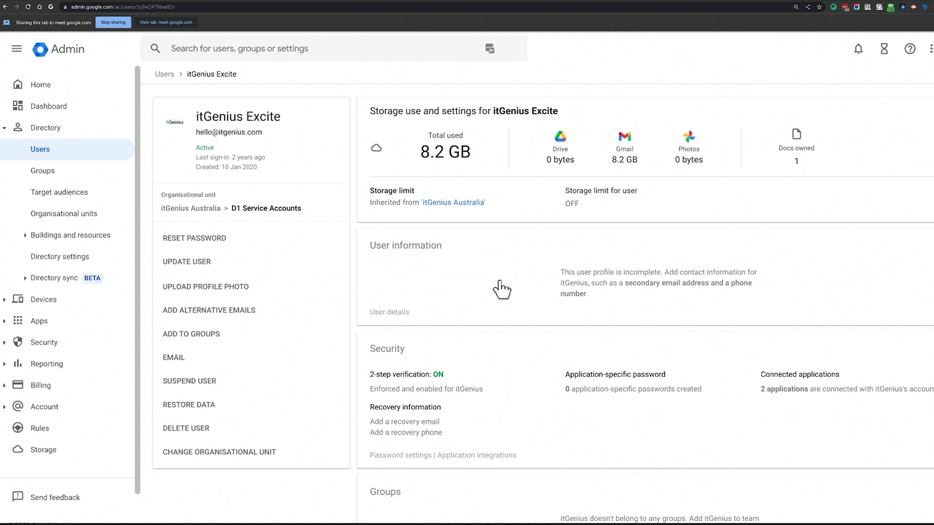
pyautogui.click(501, 289)
pyautogui.scroll(-4, 490, 340)
pyautogui.scroll(-1, 492, 338)
pyautogui.scroll(3, 492, 338)
pyautogui.scroll(1, 564, 188)
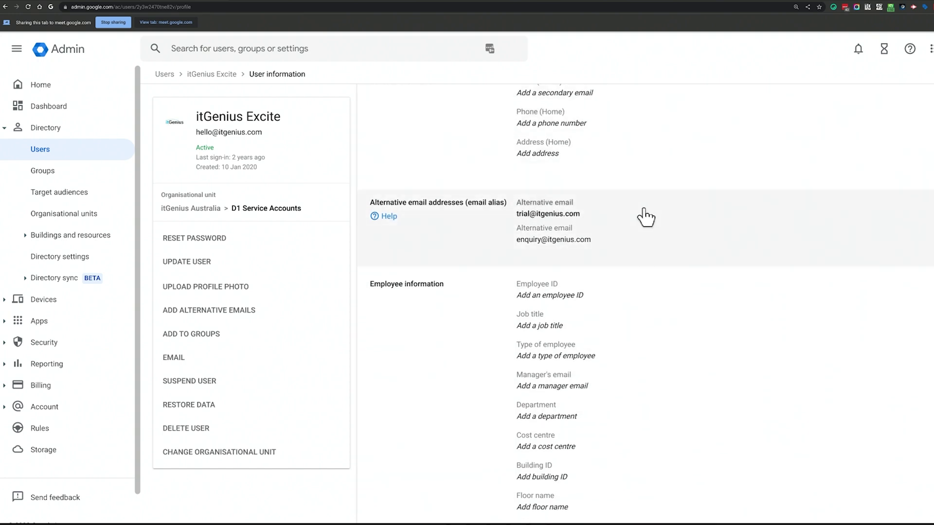
pyautogui.scroll(2, 647, 221)
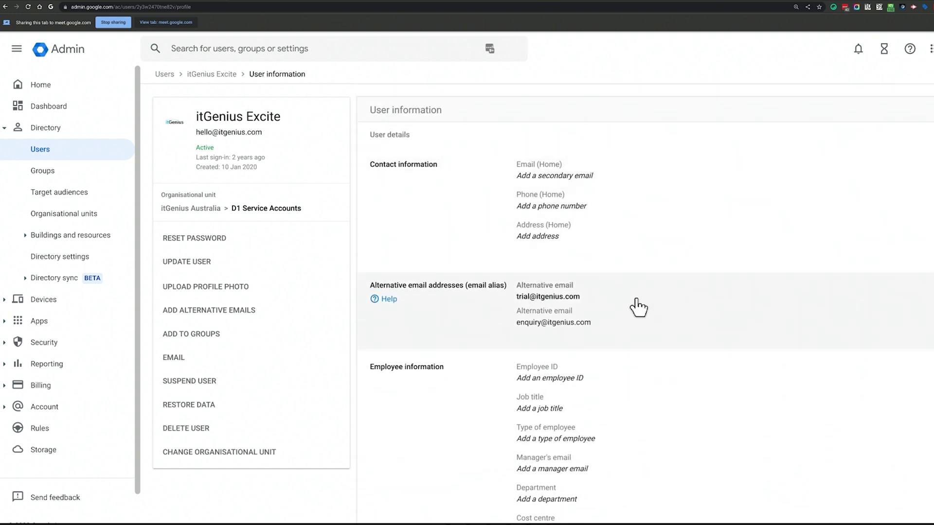
# Edit the alternative email addresses, typing 'boba' into a new third entry
pyautogui.click(665, 302)
pyautogui.click(549, 459)
pyautogui.write('boba')
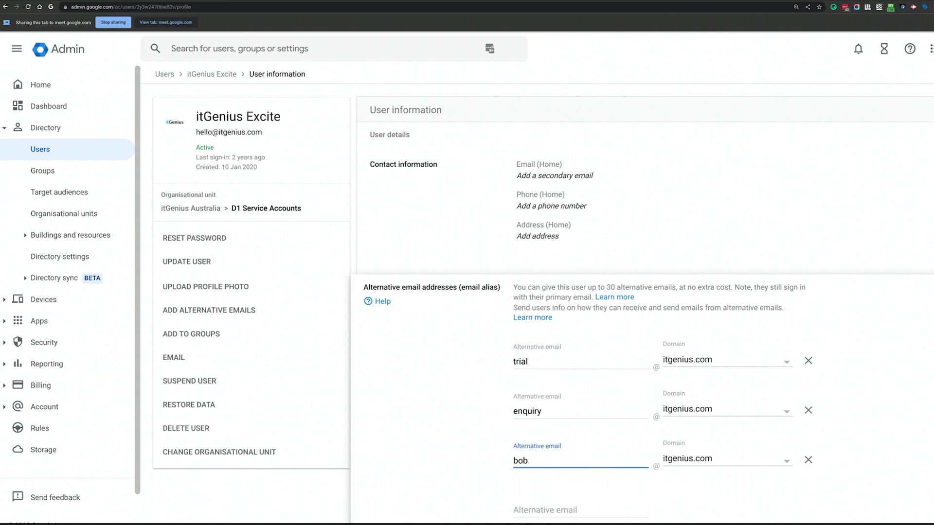
pyautogui.scroll(-2, 548, 456)
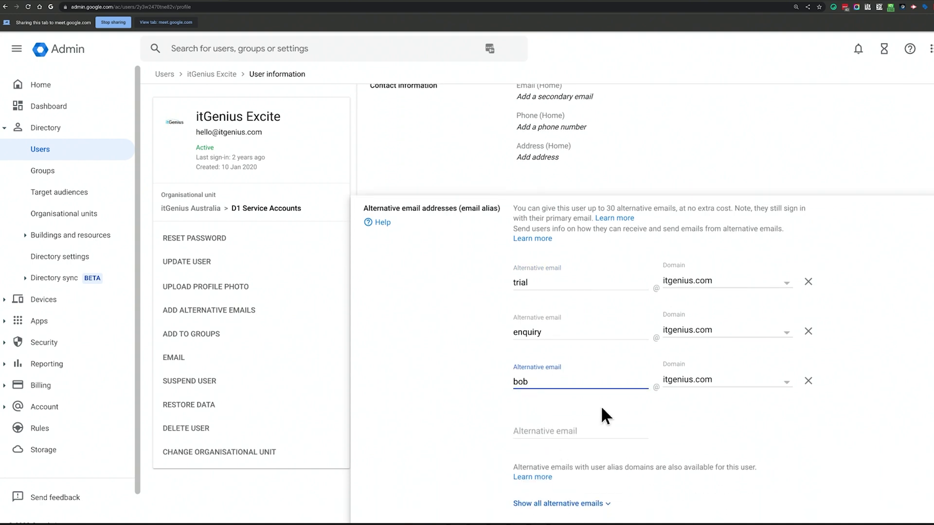
pyautogui.scroll(2, 602, 406)
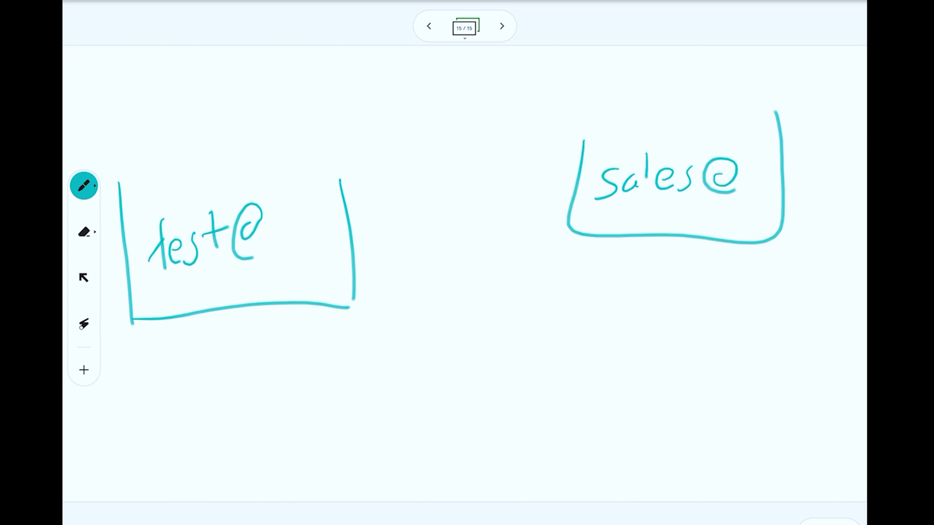
# Draw an 'Alias' arrow from test@ to sales@ and a new 'archive' box below
pyautogui.moveTo(280, 205)
pyautogui.mouseDown()
pyautogui.moveTo(483, 100)
pyautogui.moveTo(605, 135)
pyautogui.mouseUp()
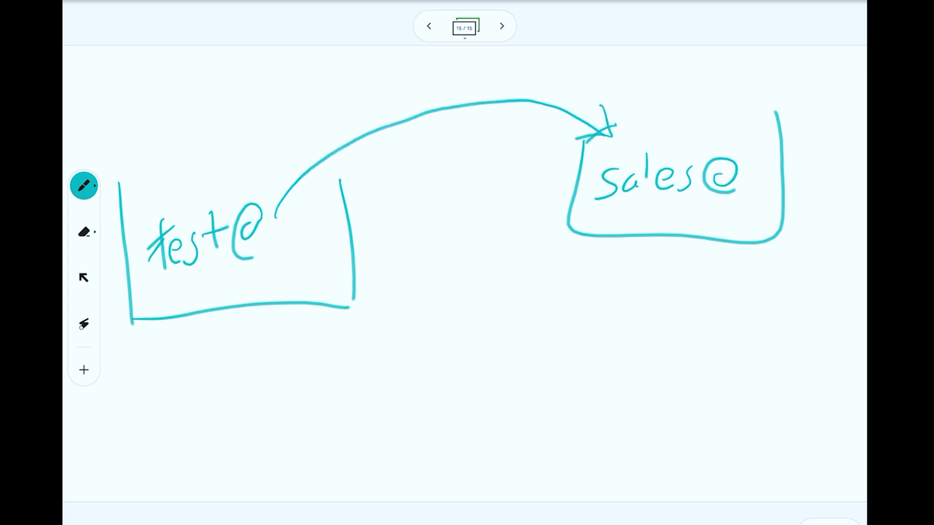
pyautogui.moveTo(358, 132); pyautogui.dragTo(419, 115)
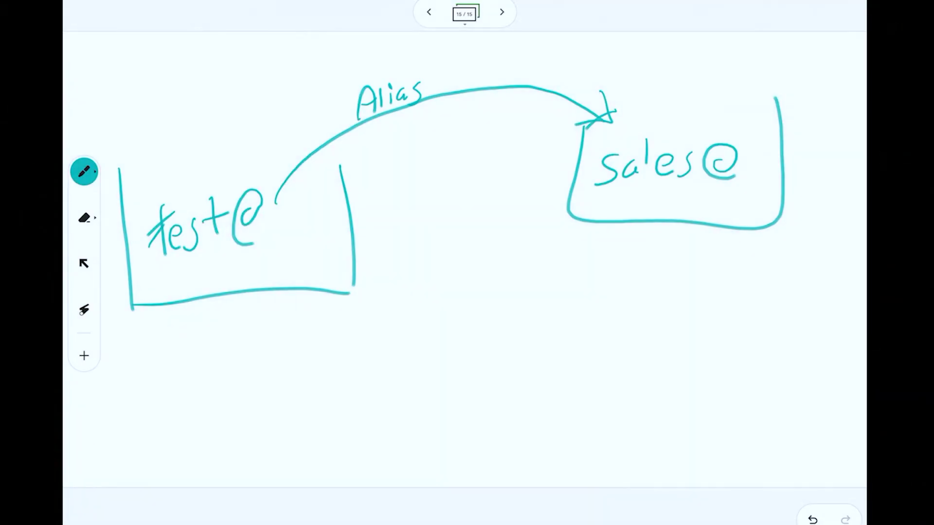
pyautogui.moveTo(577, 290); pyautogui.dragTo(810, 292)
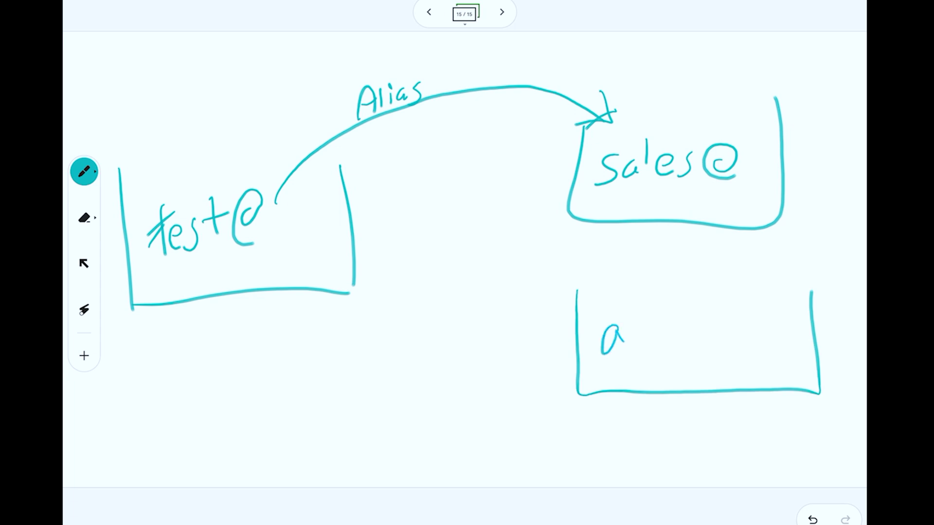
pyautogui.moveTo(667, 327); pyautogui.dragTo(667, 346)
pyautogui.moveTo(673, 308); pyautogui.dragTo(693, 347)
pyautogui.moveTo(698, 329); pyautogui.dragTo(698, 343)
pyautogui.moveTo(706, 327); pyautogui.dragTo(728, 325)
pyautogui.moveTo(735, 336); pyautogui.dragTo(750, 340)
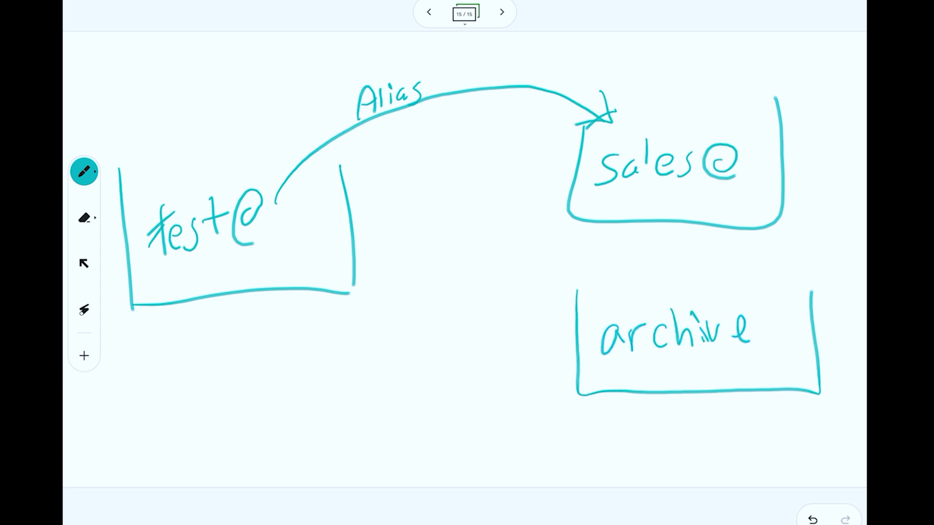
# Draw a second 'Alias' arrow from test@ to archive and write 'Auto Response' beneath
pyautogui.moveTo(231, 260)
pyautogui.mouseDown()
pyautogui.moveTo(341, 353)
pyautogui.moveTo(556, 369)
pyautogui.mouseUp()
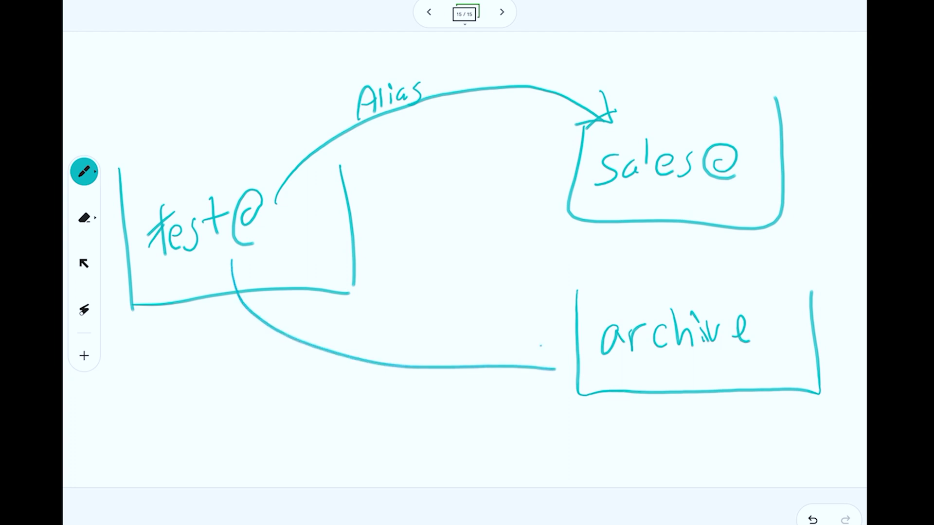
pyautogui.moveTo(407, 322); pyautogui.dragTo(408, 354)
pyautogui.moveTo(422, 336); pyautogui.dragTo(422, 352)
pyautogui.moveTo(440, 340); pyautogui.dragTo(442, 352)
pyautogui.moveTo(463, 326); pyautogui.dragTo(451, 355)
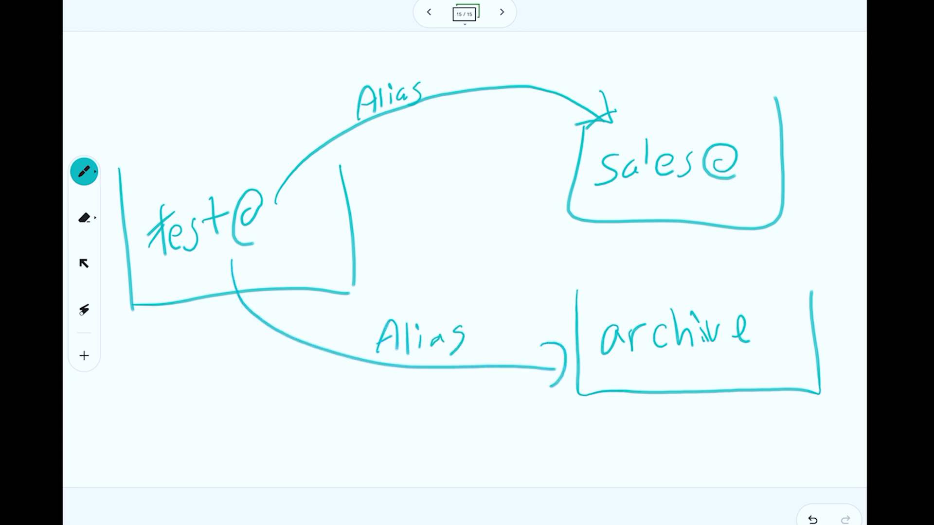
pyautogui.moveTo(631, 433); pyautogui.dragTo(644, 414)
pyautogui.moveTo(650, 417); pyautogui.dragTo(662, 429)
pyautogui.moveTo(670, 408); pyautogui.dragTo(668, 419)
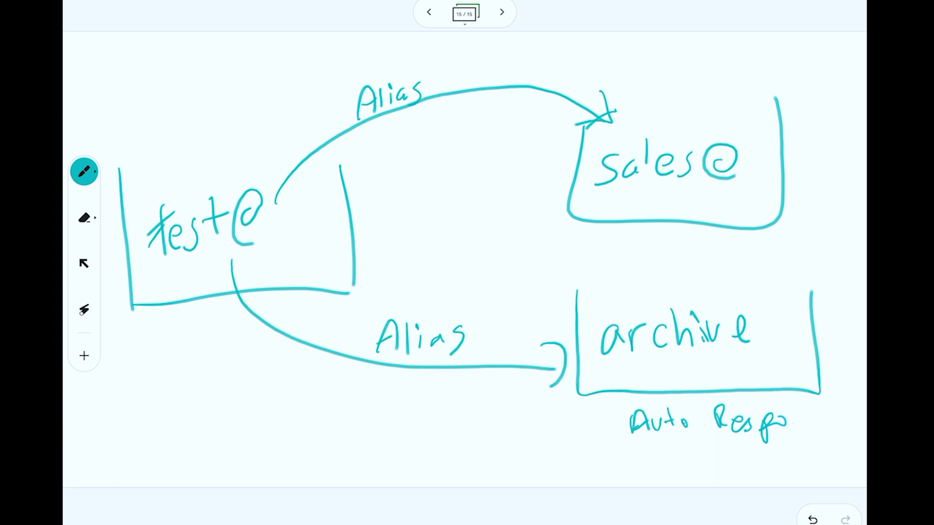